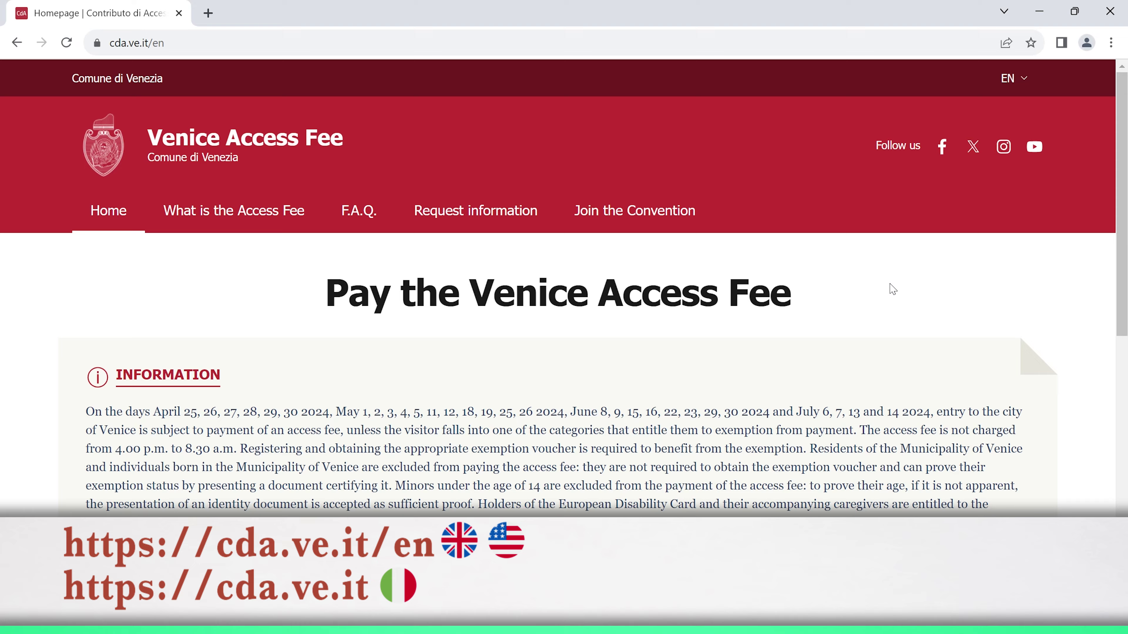
# Scroll the homepage down until the Exemptions and Payment of the fee cards show.
pyautogui.scroll(-6, 892, 290)
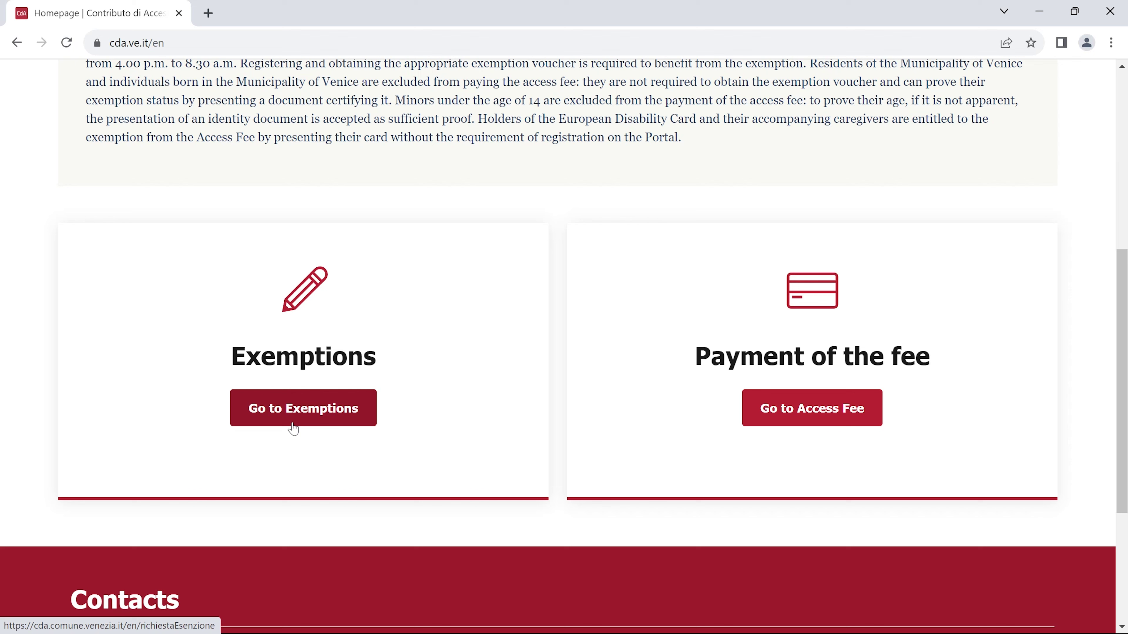
# Request an exemption for 'I am a guest of an accommodation facility', dismissing the translate offer.
pyautogui.click(293, 418)
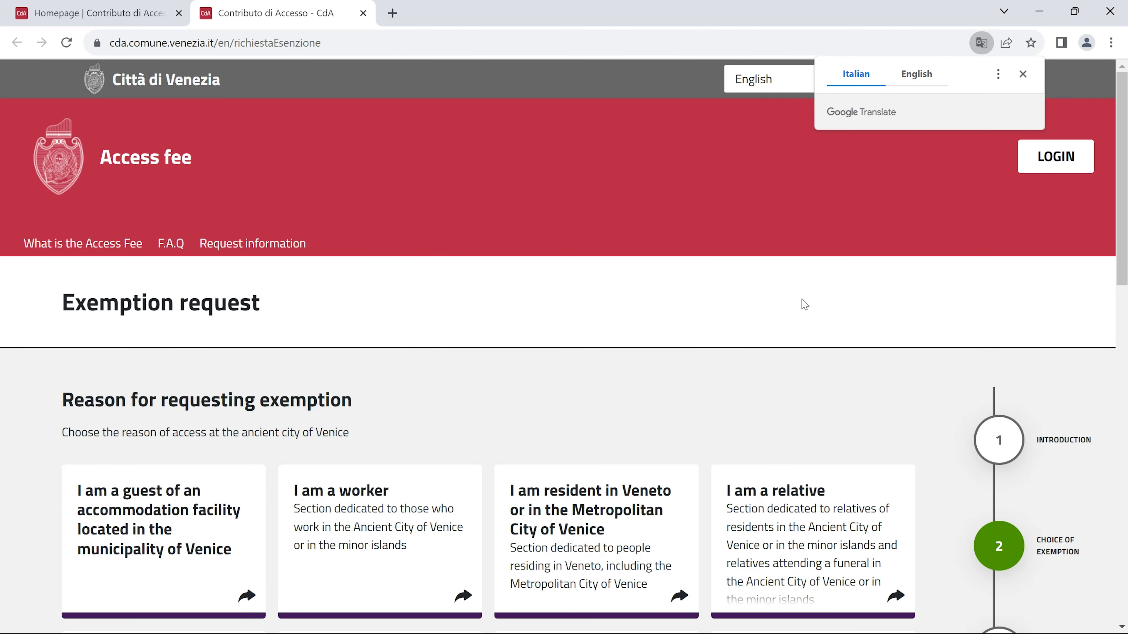
pyautogui.click(1023, 74)
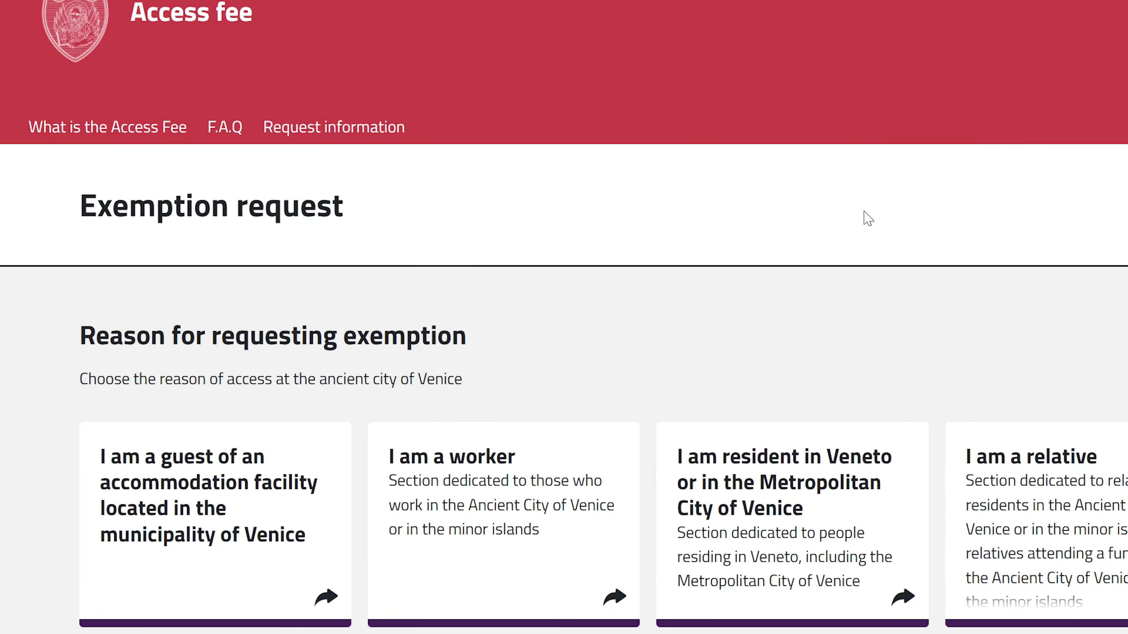
pyautogui.scroll(-6, 868, 218)
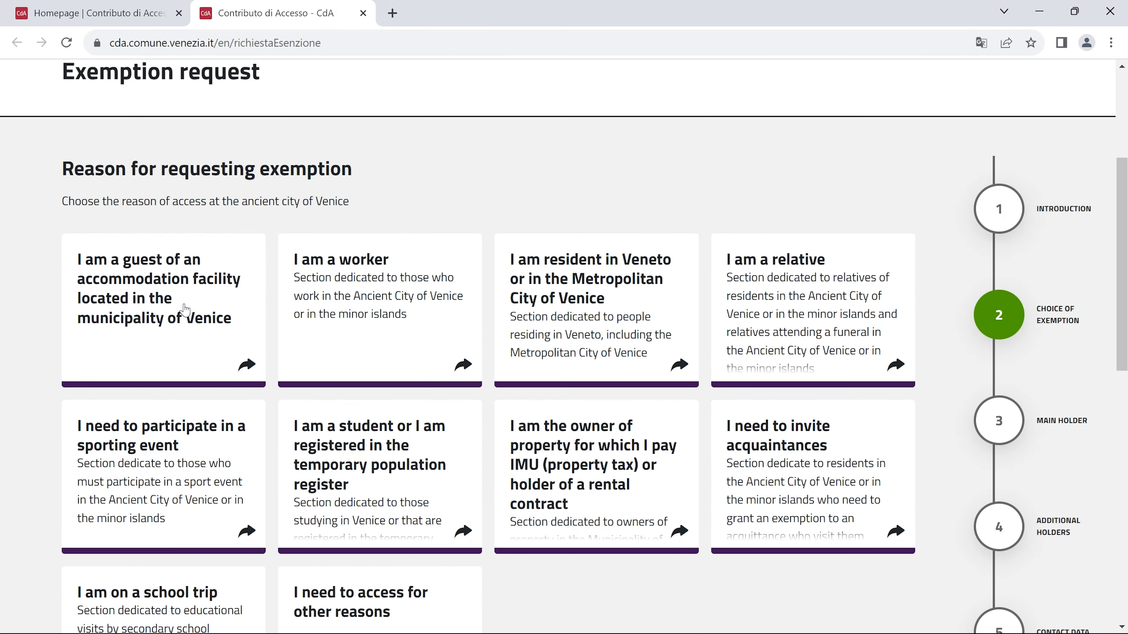
pyautogui.click(185, 310)
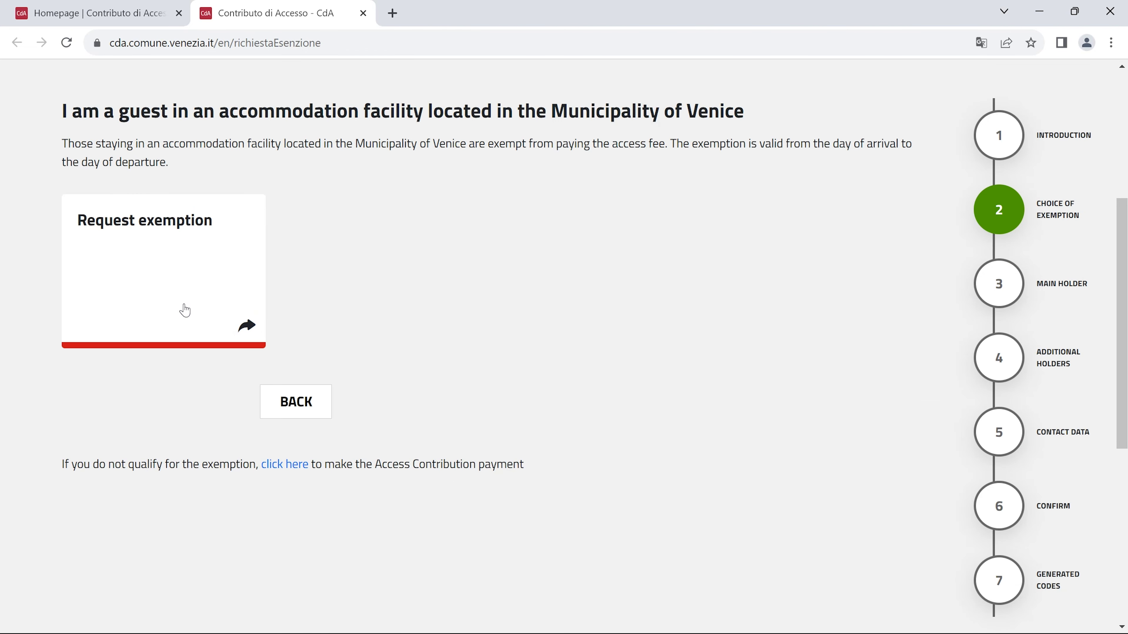
pyautogui.click(185, 310)
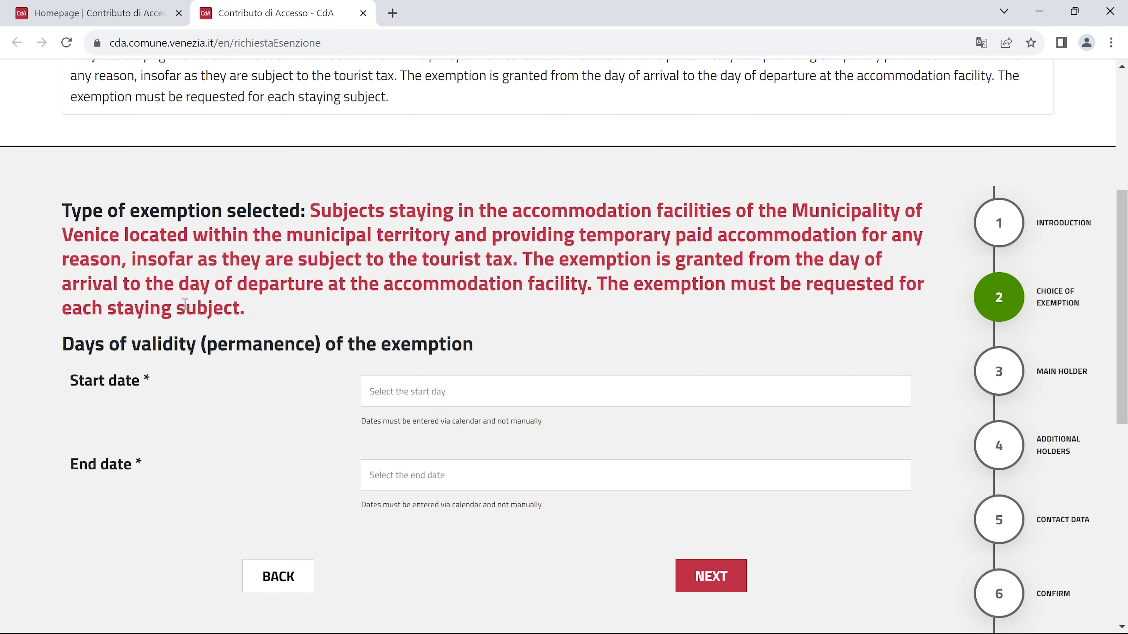
# Pick 25 April 2024 as start date and 27 April 2024 as end date, then continue.
pyautogui.click(393, 404)
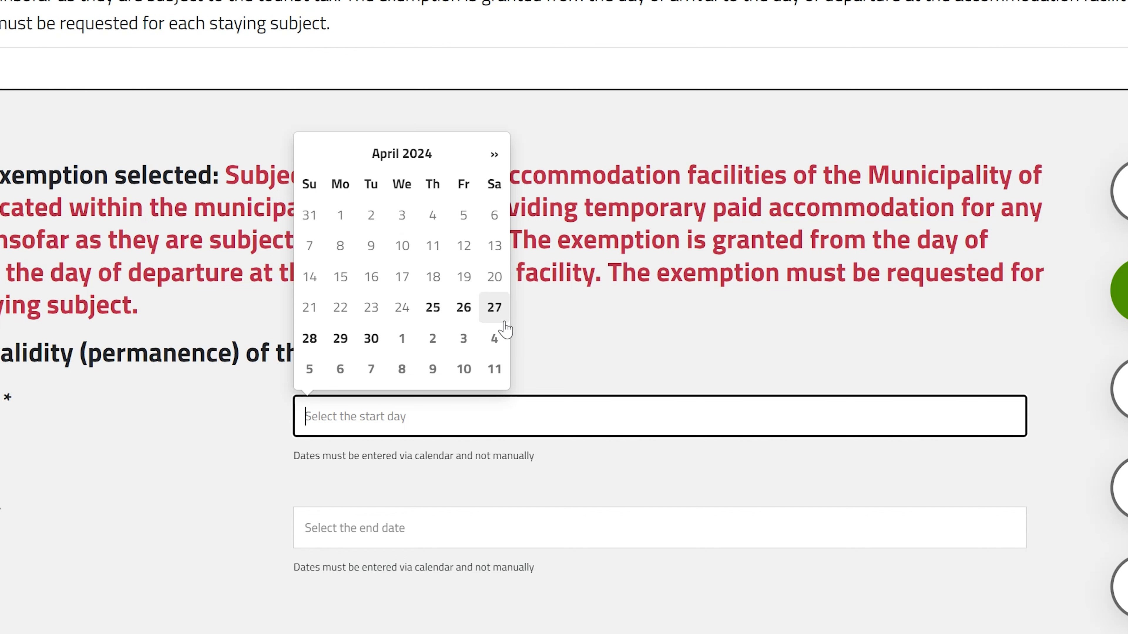
pyautogui.click(435, 322)
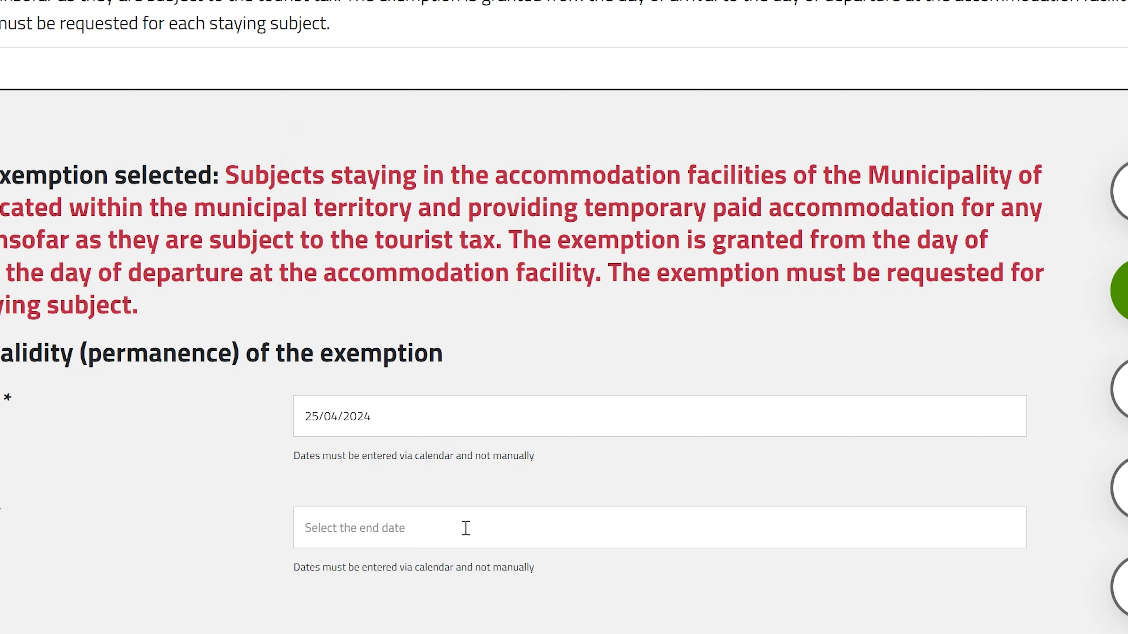
pyautogui.click(478, 547)
pyautogui.click(484, 421)
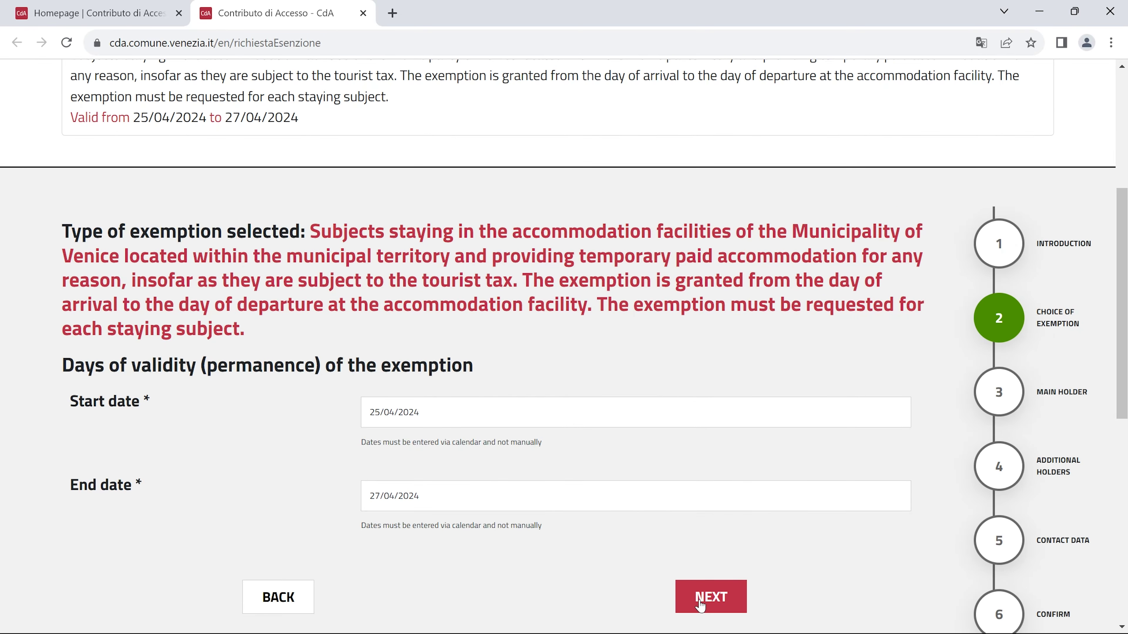
pyautogui.click(701, 605)
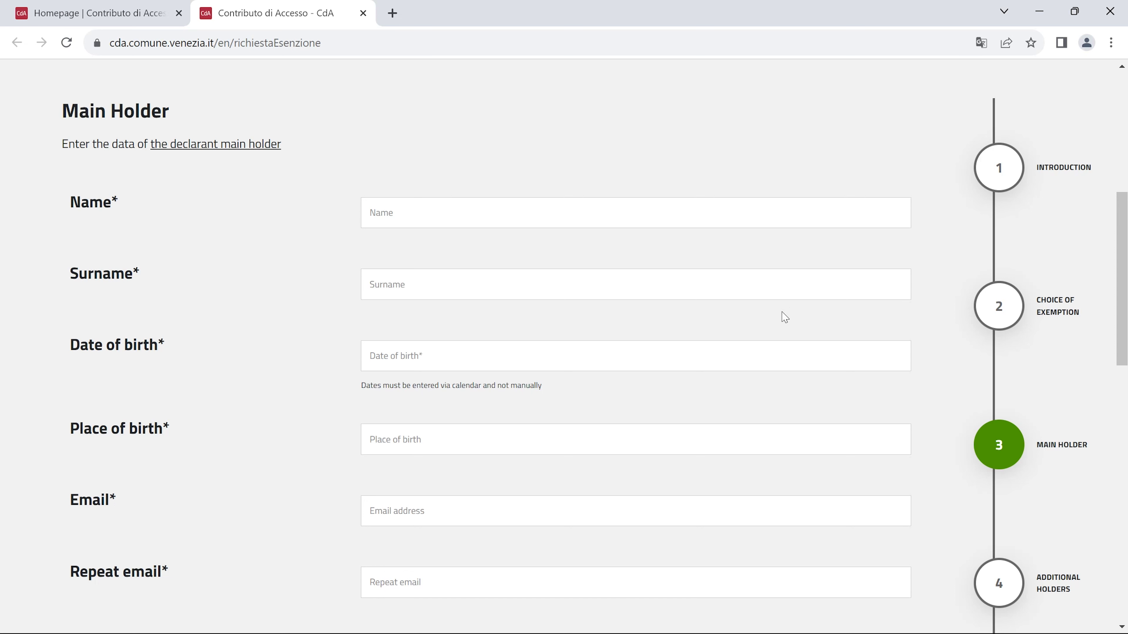
# Enter the main holder's first name and set the number of people staying to 2.
pyautogui.click(791, 215)
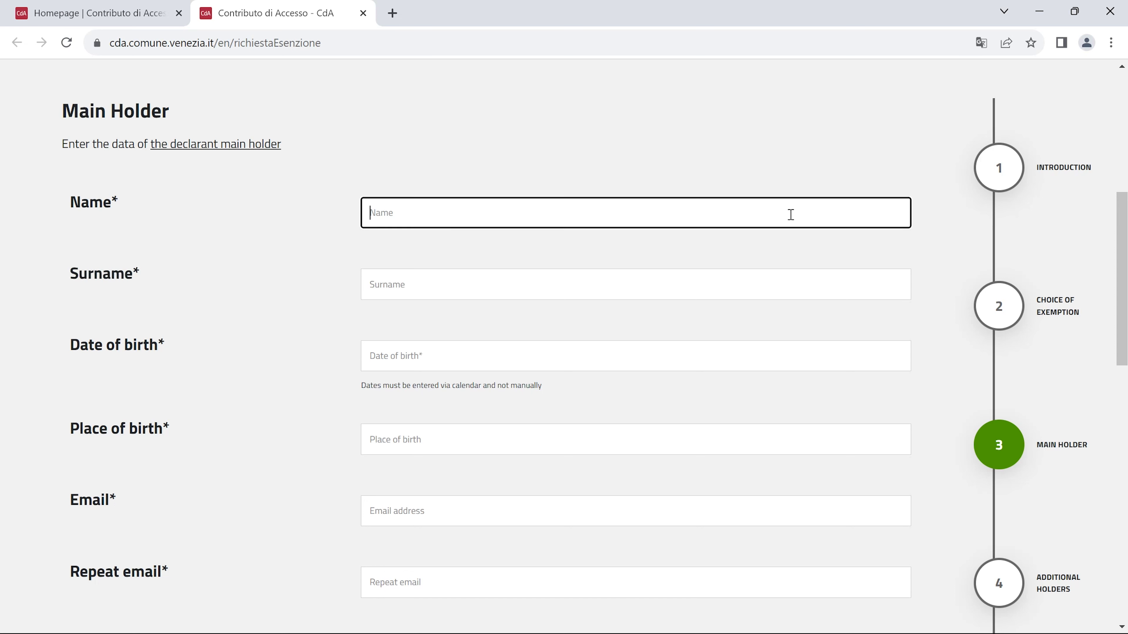
pyautogui.write('Mario')
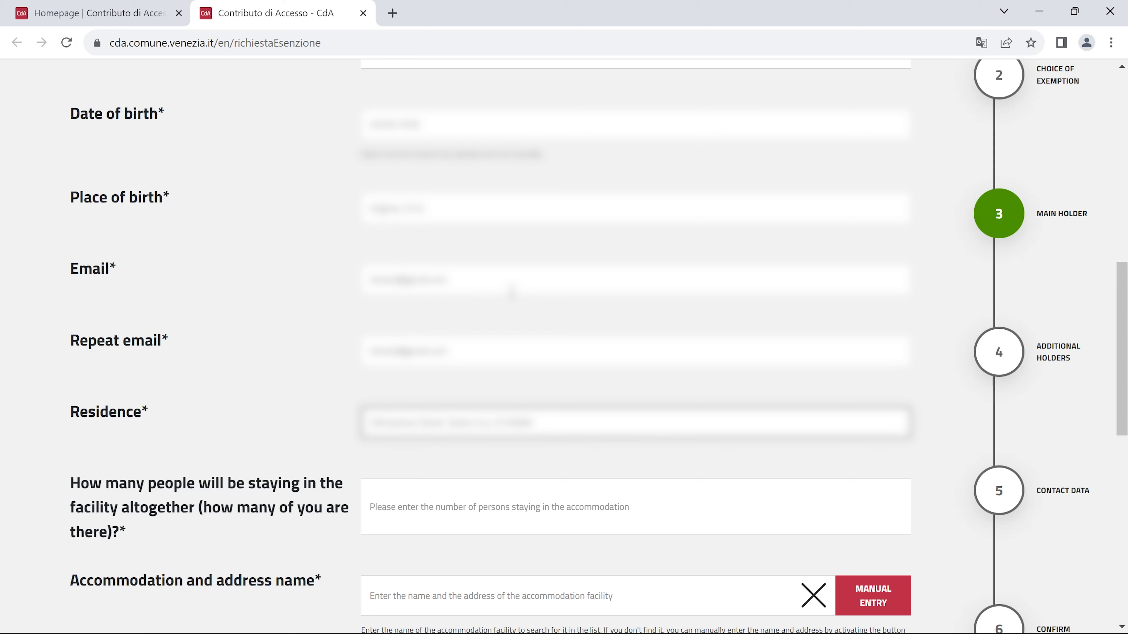
pyautogui.press('Tab')
pyautogui.write('1')
pyautogui.press('BackSpace')
pyautogui.write('2')
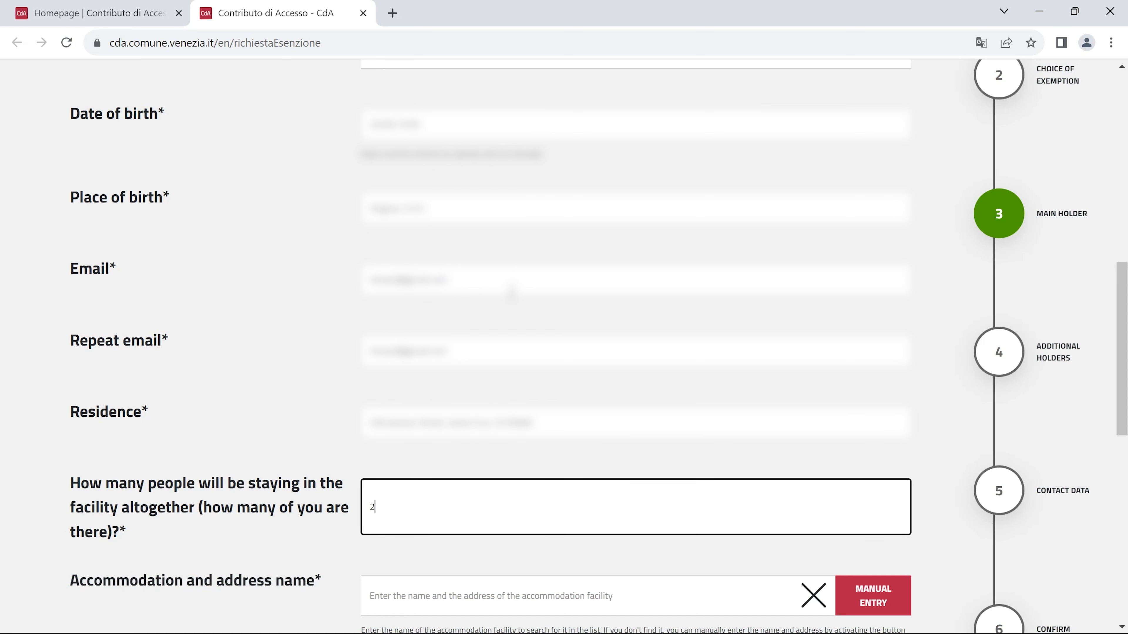
pyautogui.scroll(-5, 512, 292)
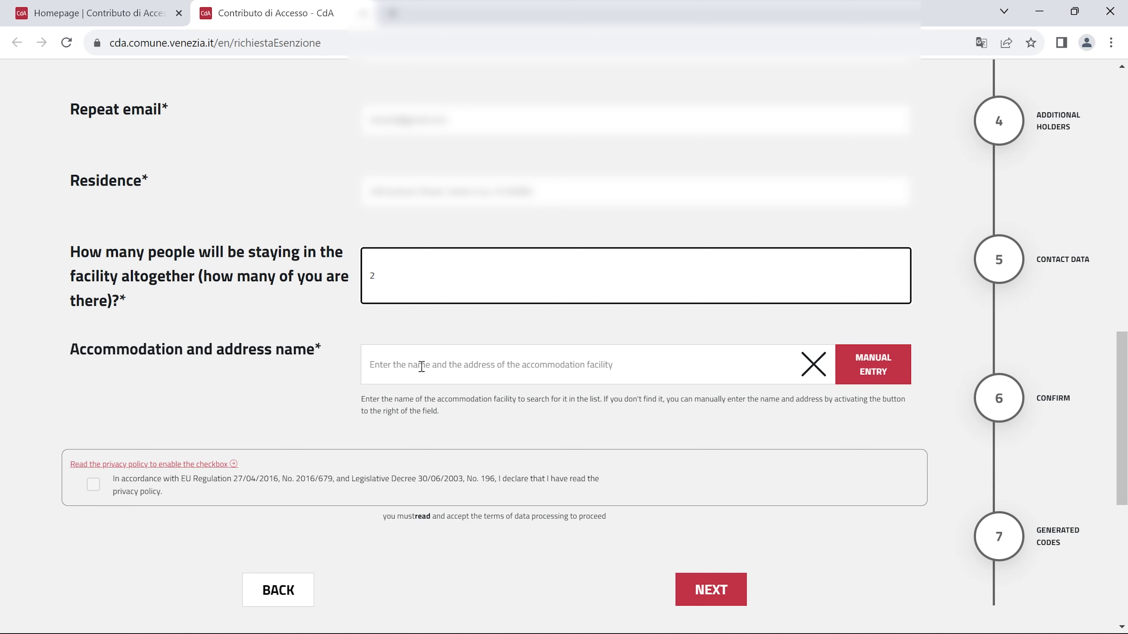
# Search 'aurora' and select HOTELAURORA on Piazzetta Giordano Bruno as the accommodation.
pyautogui.click(421, 367)
pyautogui.write('aurora')
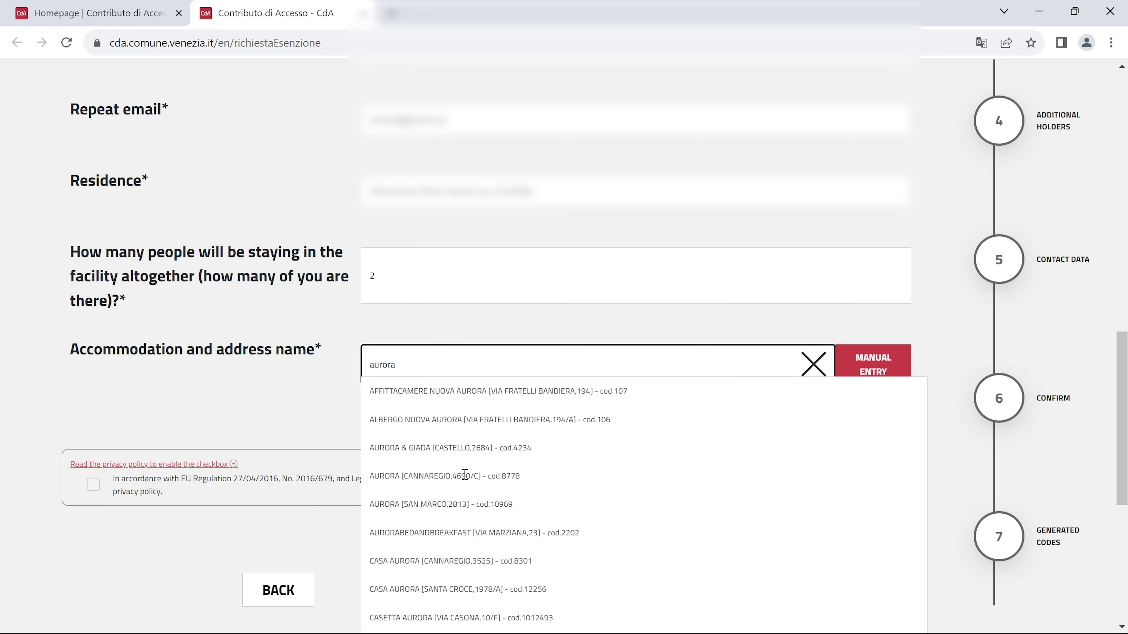
pyautogui.scroll(-2, 526, 459)
pyautogui.scroll(-1, 526, 459)
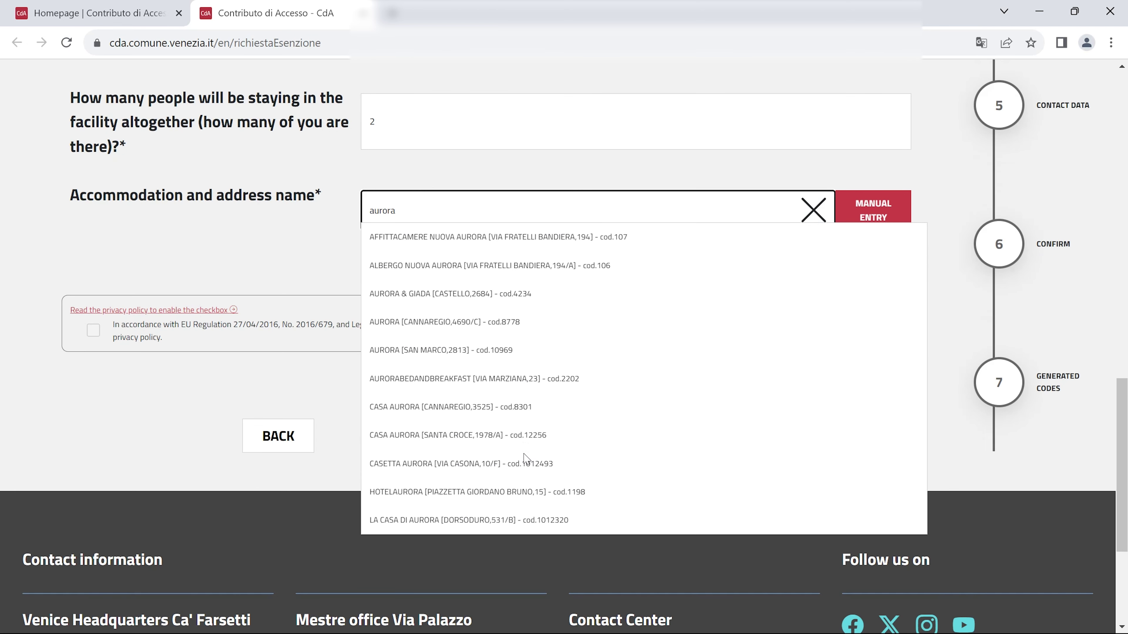
pyautogui.click(494, 491)
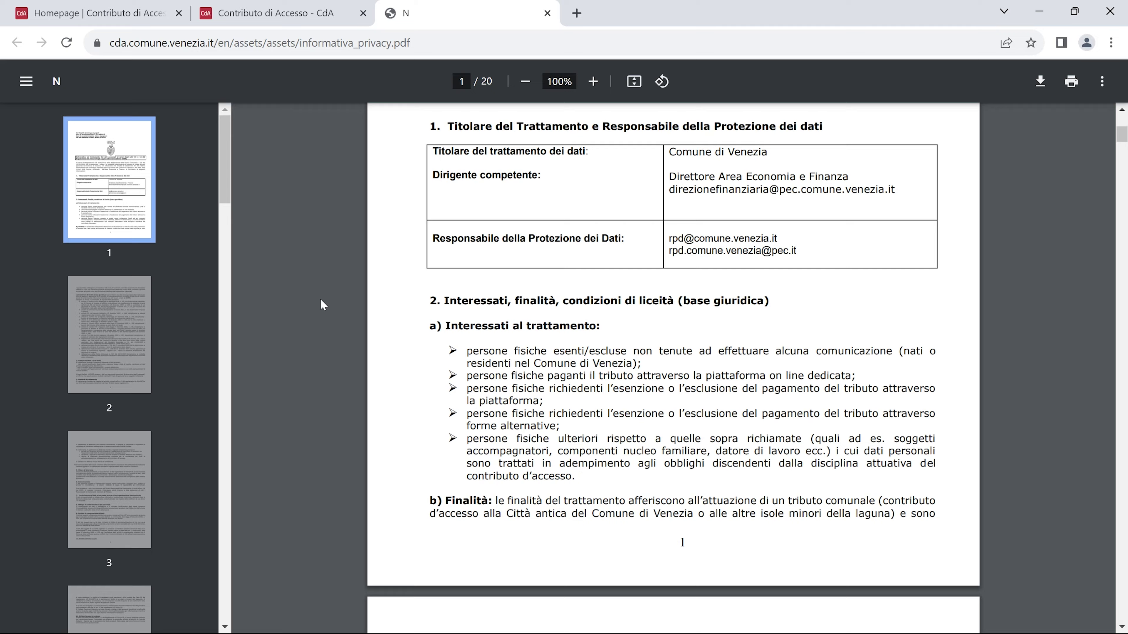
# Close the privacy policy PDF, accept the privacy terms and submit the holder details.
pyautogui.hotkey('ctrl', 'w')
pyautogui.click(93, 331)
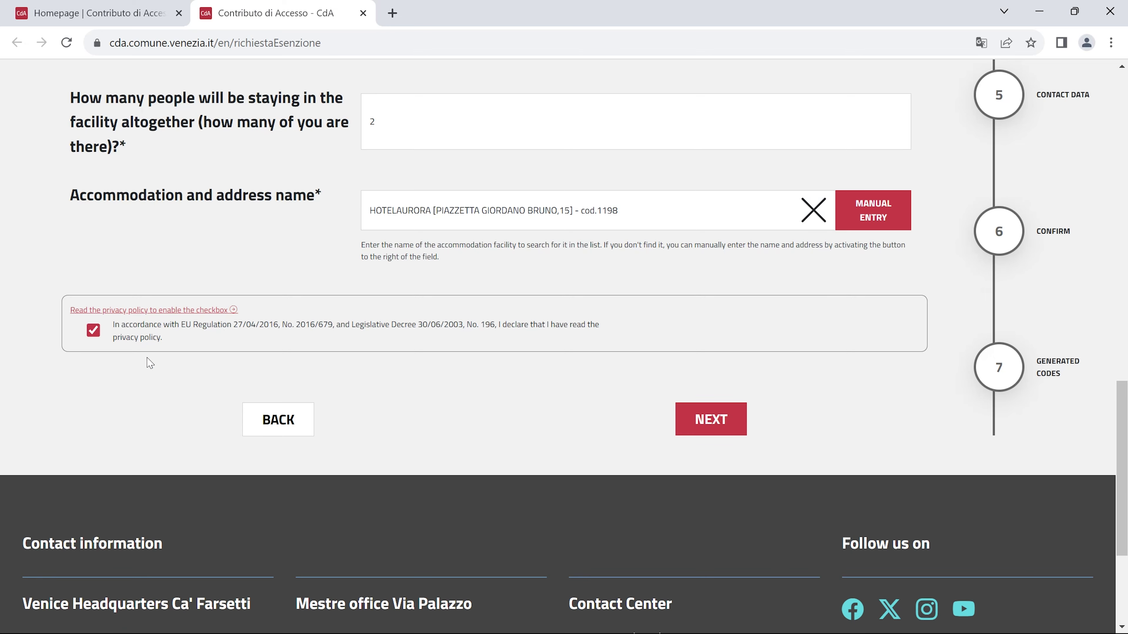
pyautogui.click(719, 433)
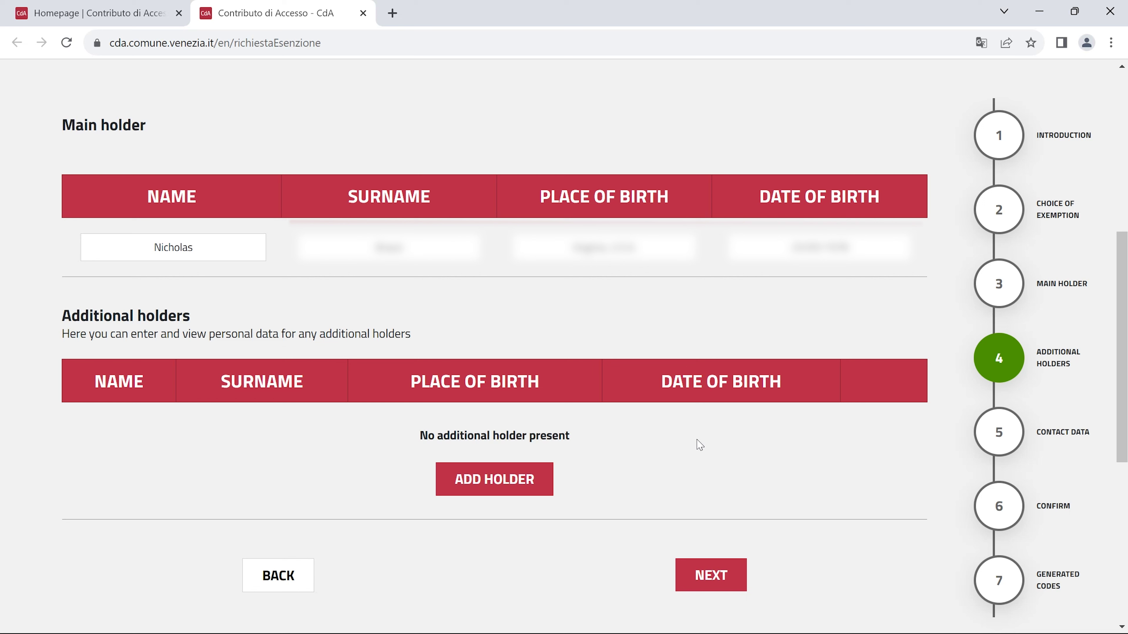
# Add a second holder row, enter their name, and proceed to the Contact Data step.
pyautogui.click(521, 484)
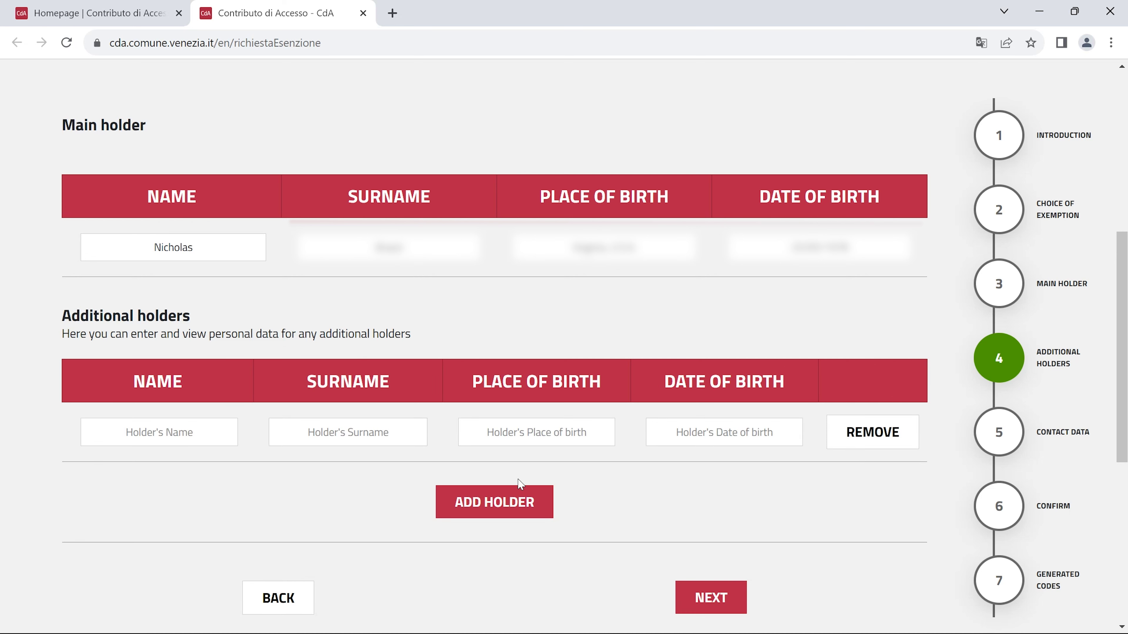
pyautogui.click(156, 430)
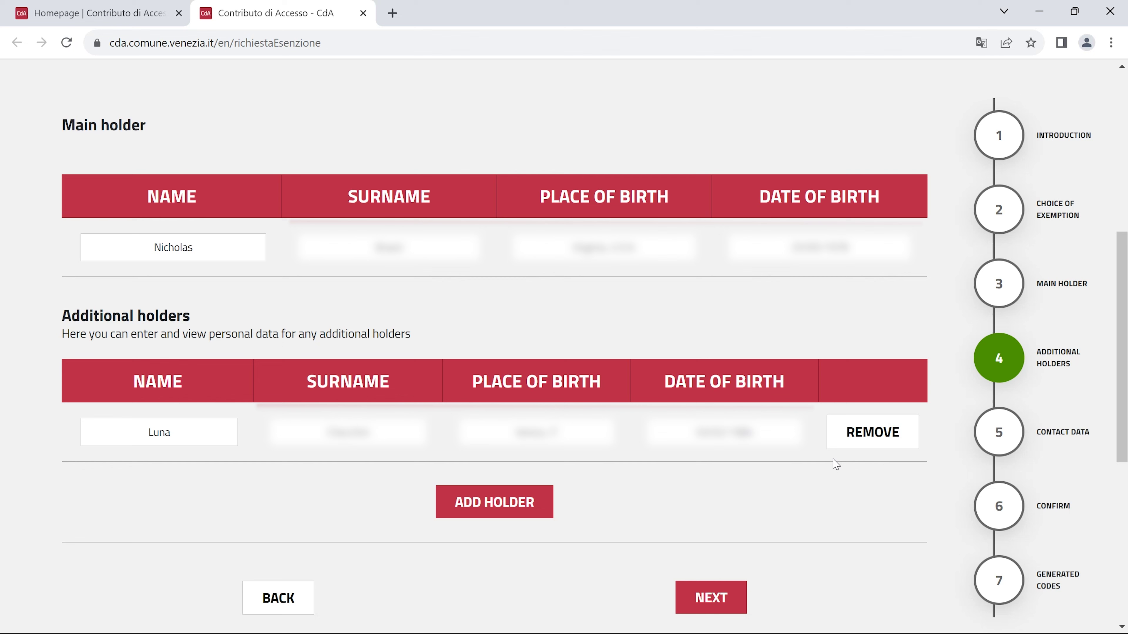
pyautogui.scroll(-2, 826, 466)
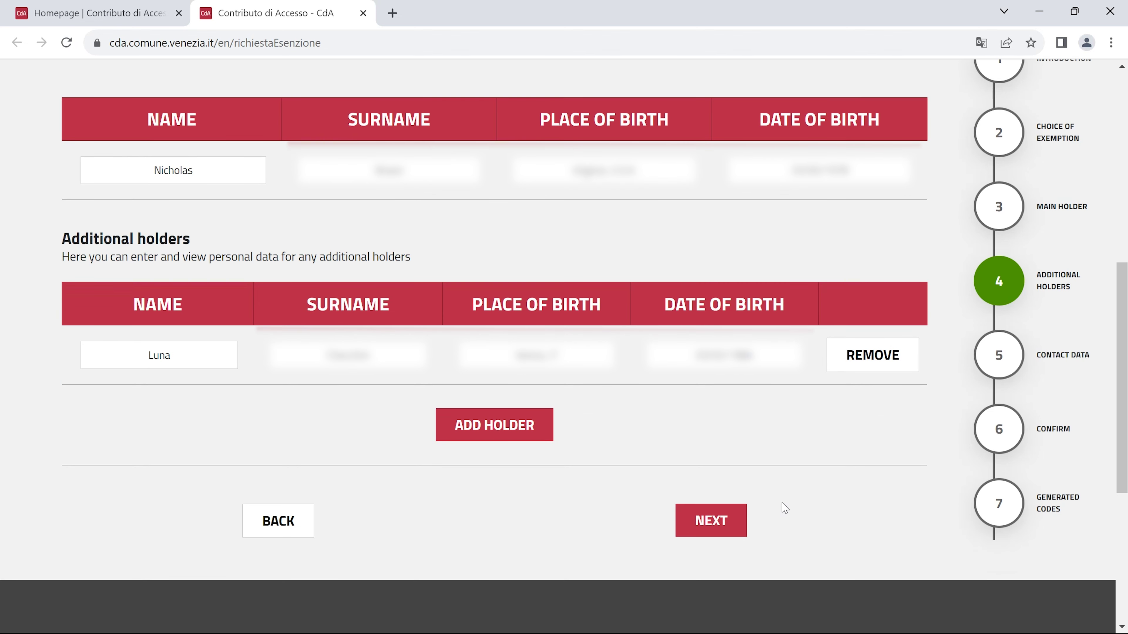
pyautogui.click(729, 523)
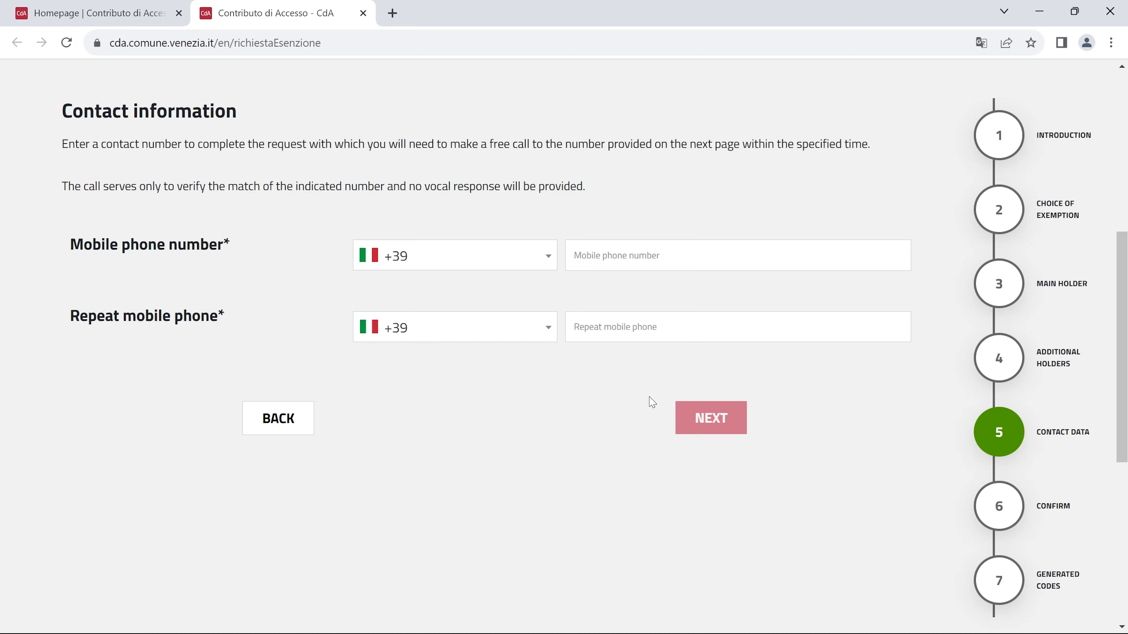
# Search '+1' in the country calling codes and choose the US +1 code for the mobile number.
pyautogui.click(571, 257)
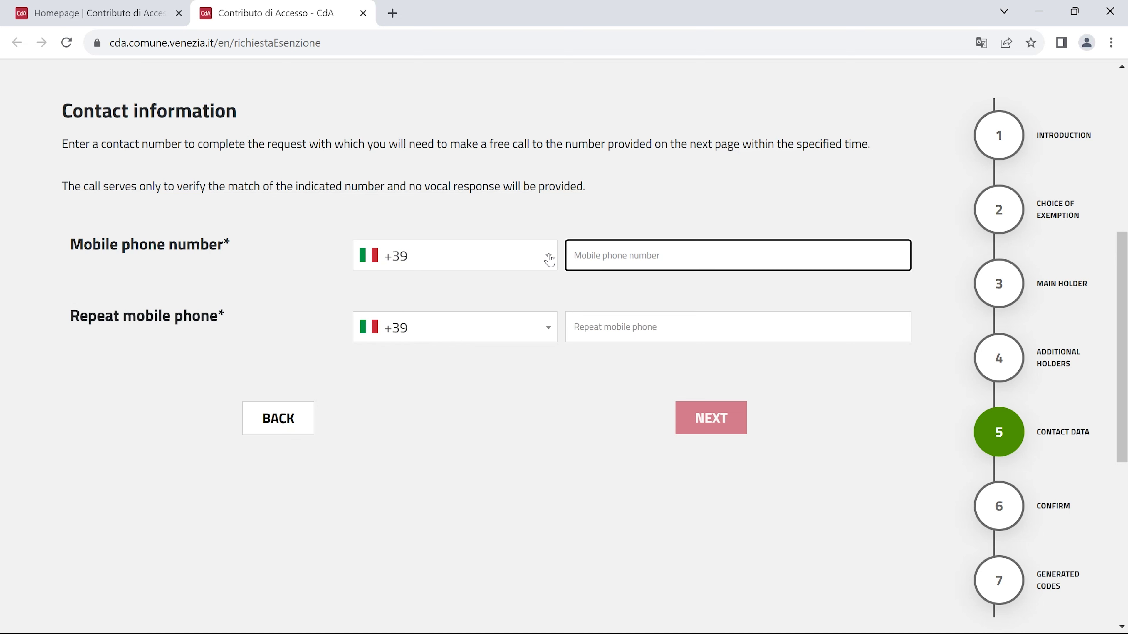
pyautogui.click(549, 258)
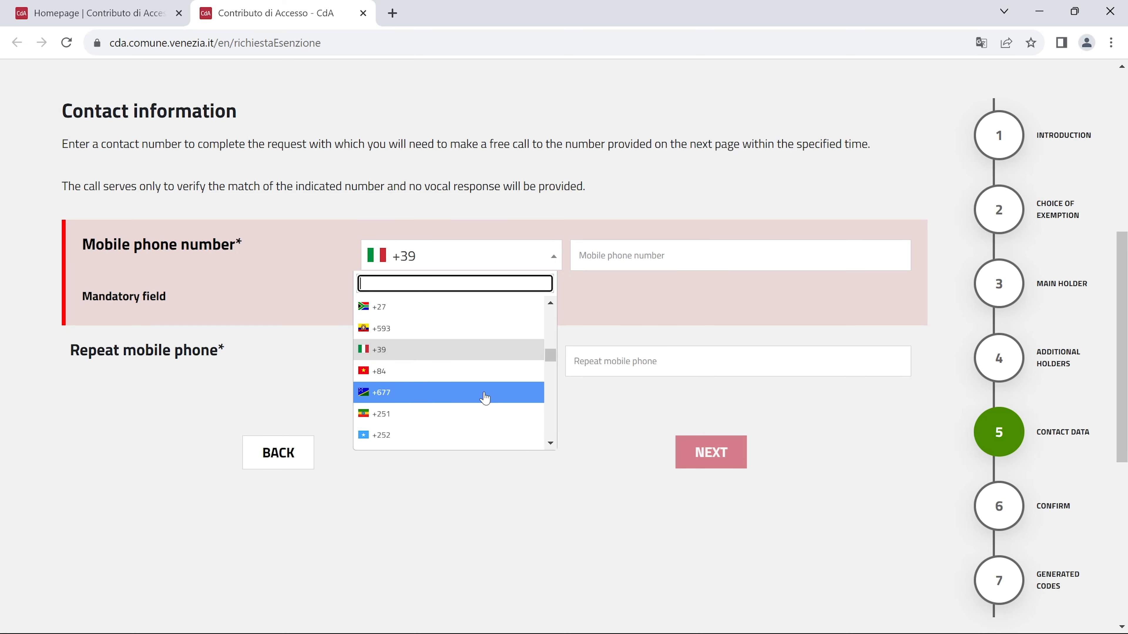
pyautogui.scroll(-10, 528, 322)
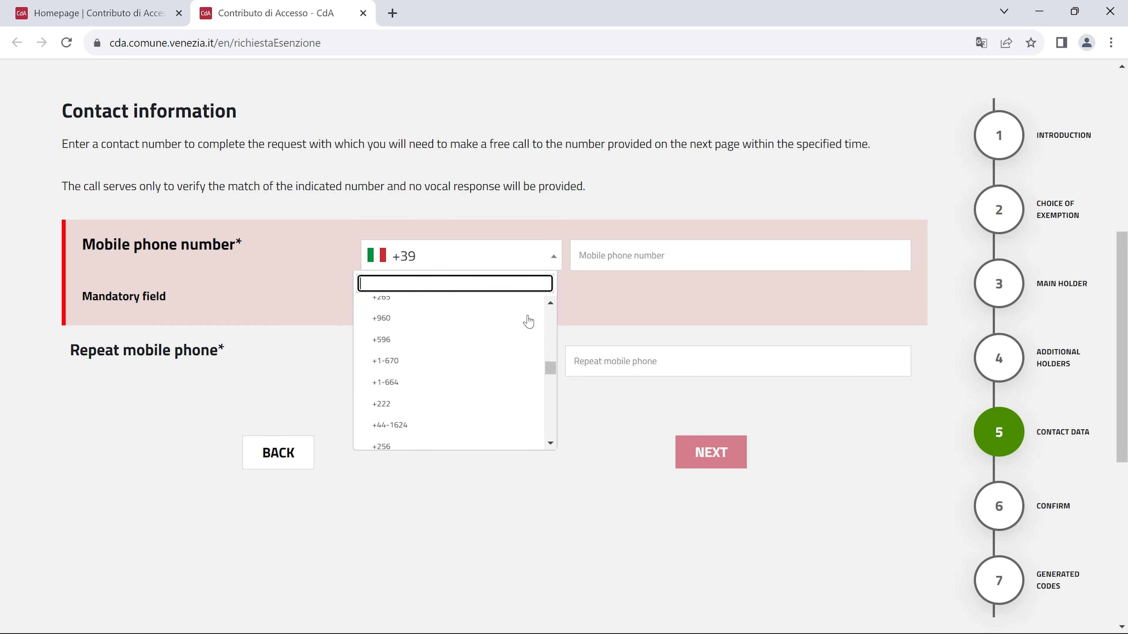
pyautogui.scroll(-8, 528, 316)
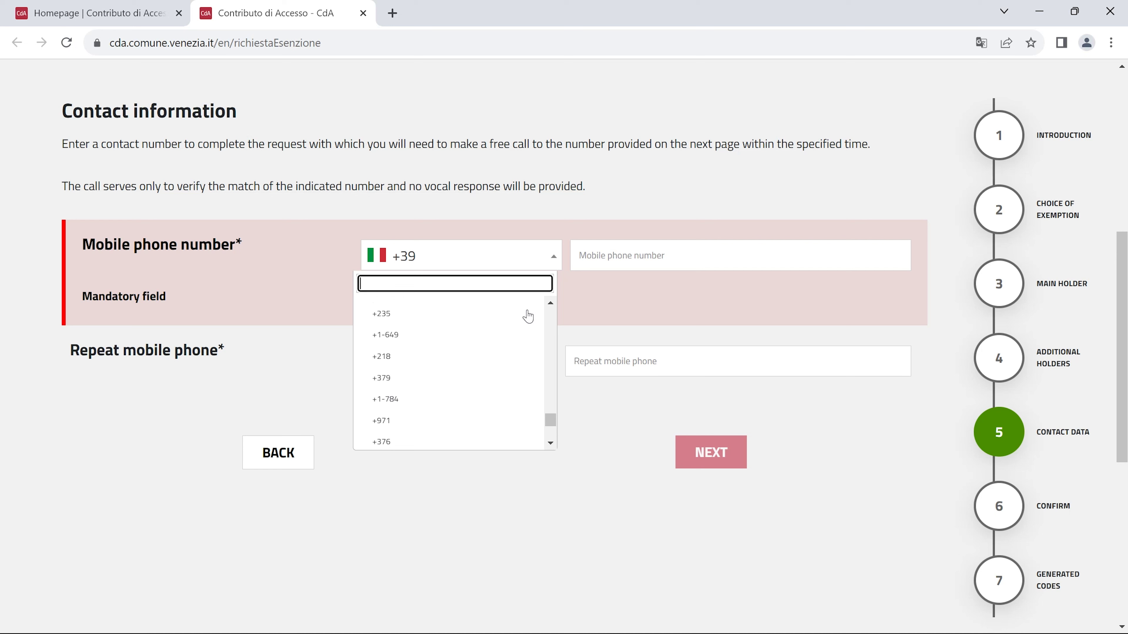
pyautogui.scroll(5, 526, 311)
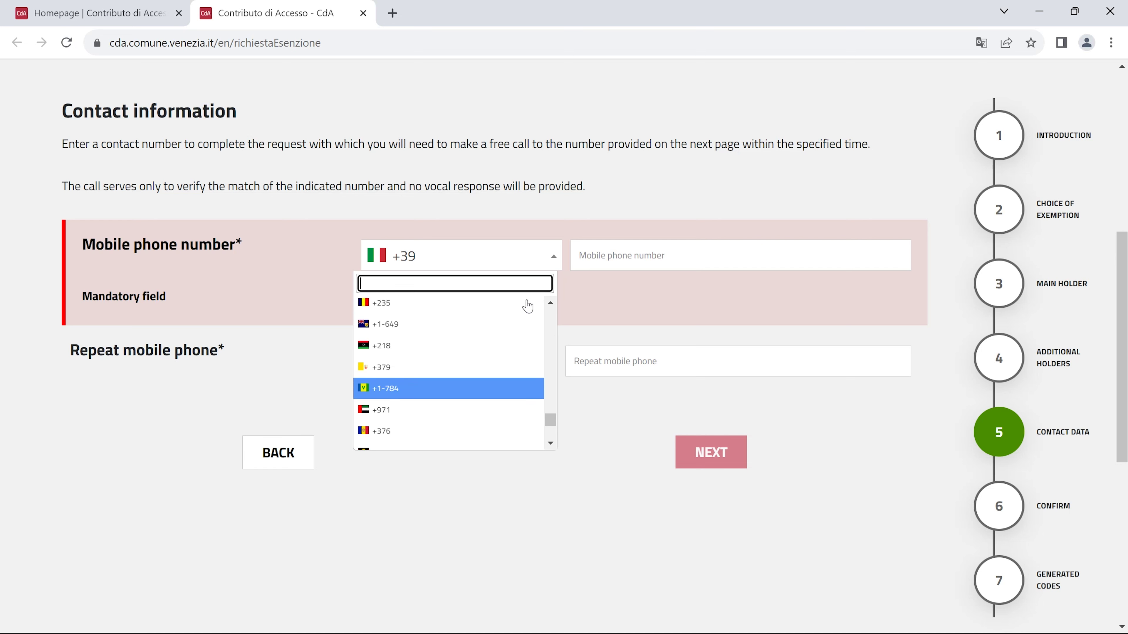
pyautogui.moveTo(555, 429); pyautogui.dragTo(555, 321)
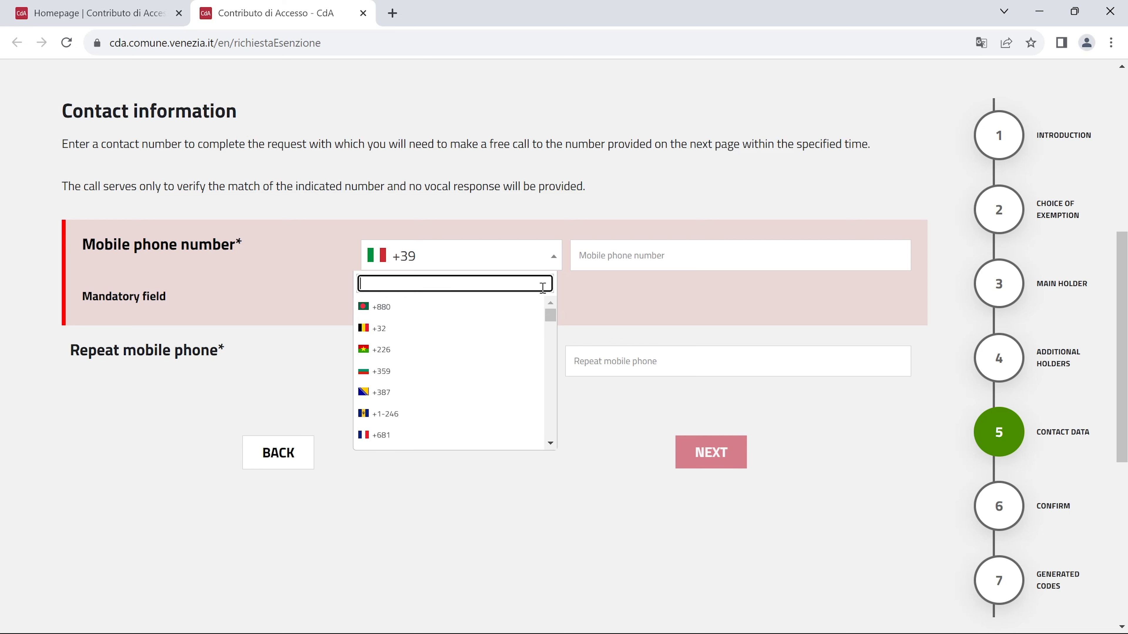
pyautogui.write('+1')
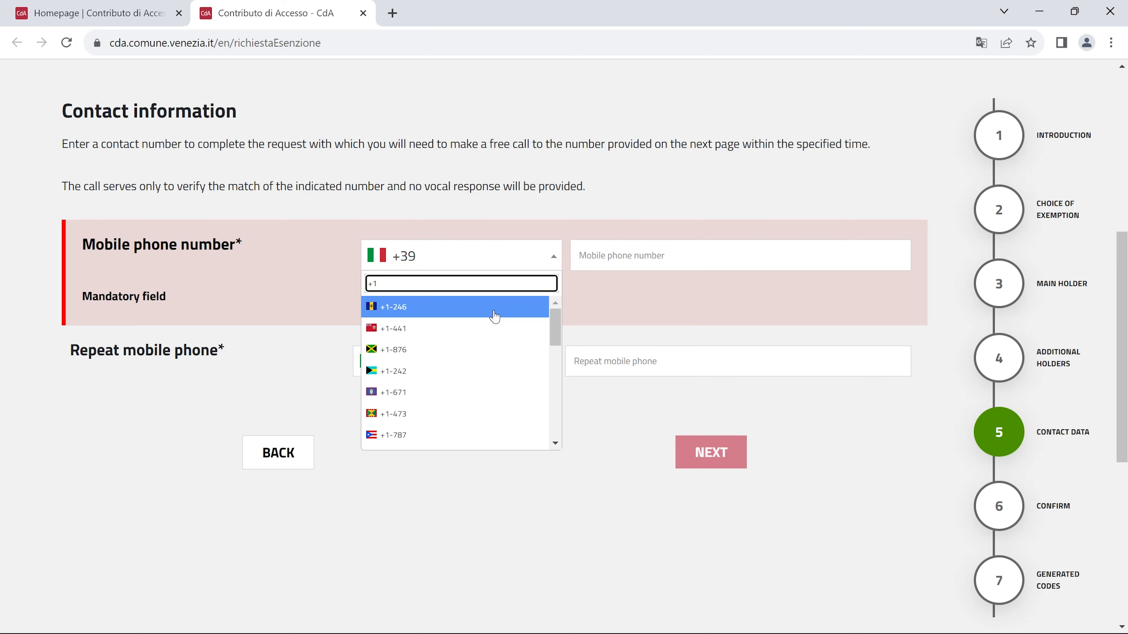
pyautogui.scroll(-5, 494, 316)
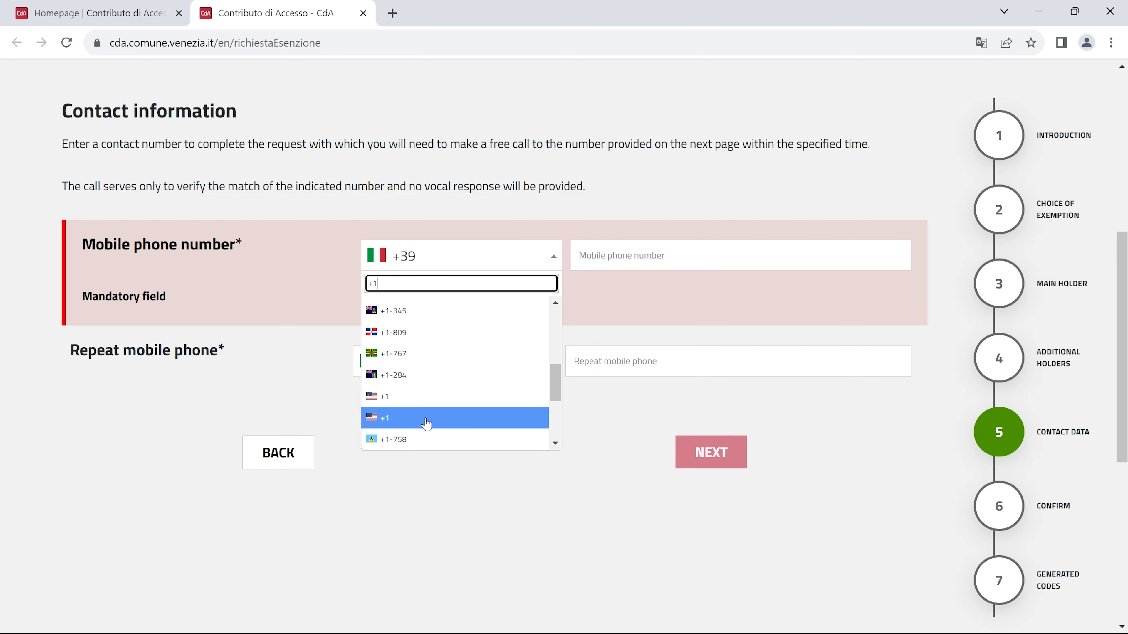
pyautogui.click(427, 406)
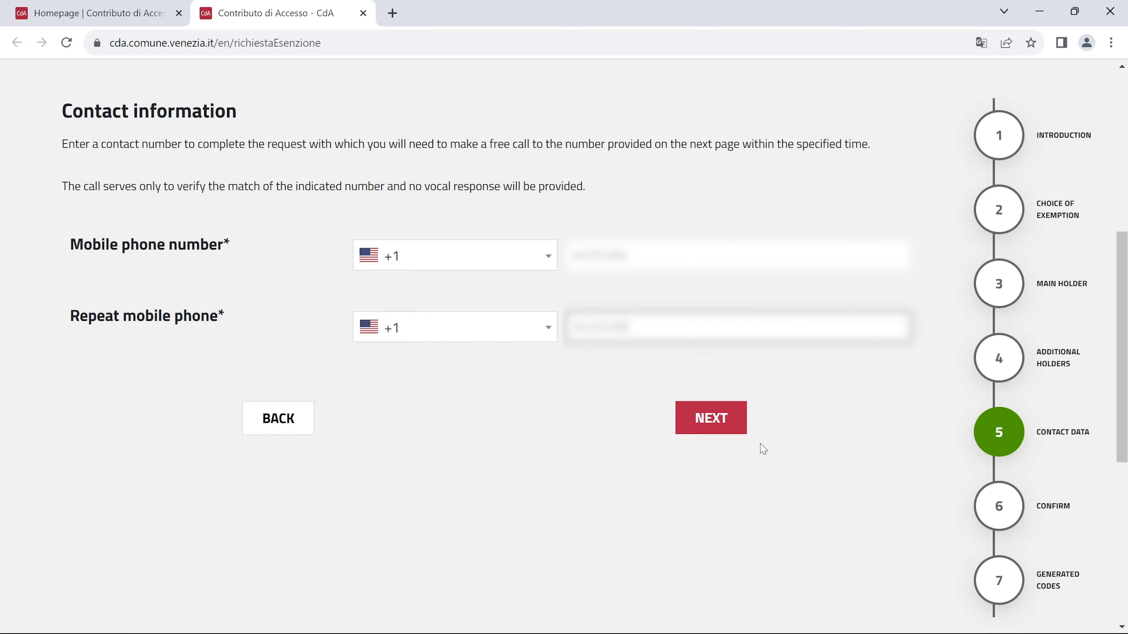
# Complete the repeated phone number, review the Data Summary holders, and confirm the request.
pyautogui.click(701, 410)
pyautogui.click(701, 409)
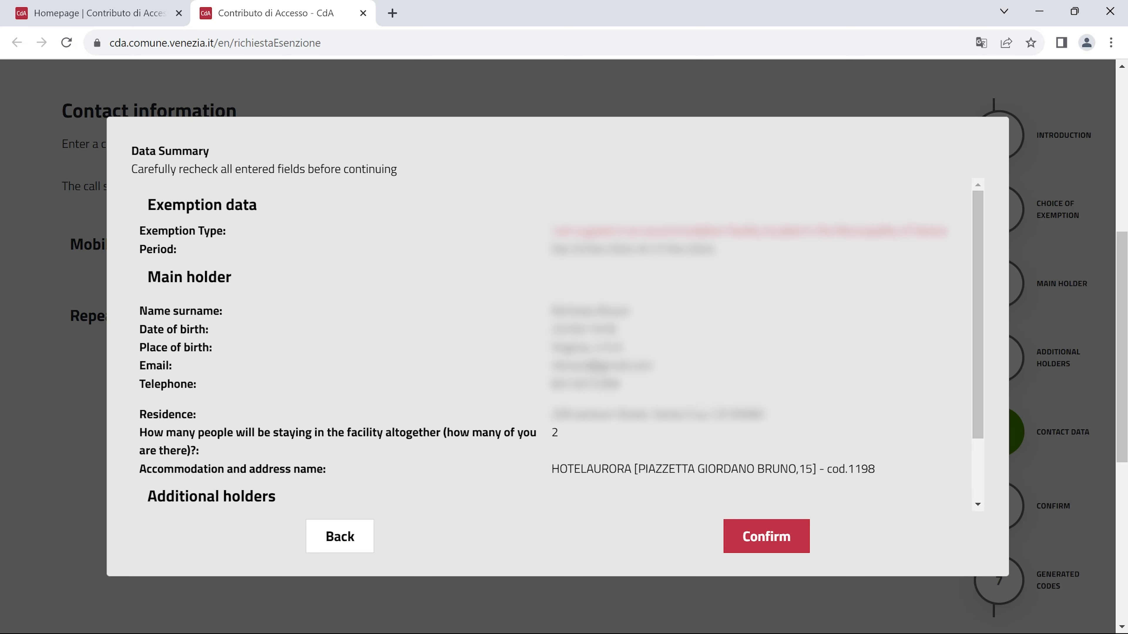
pyautogui.scroll(-2, 950, 249)
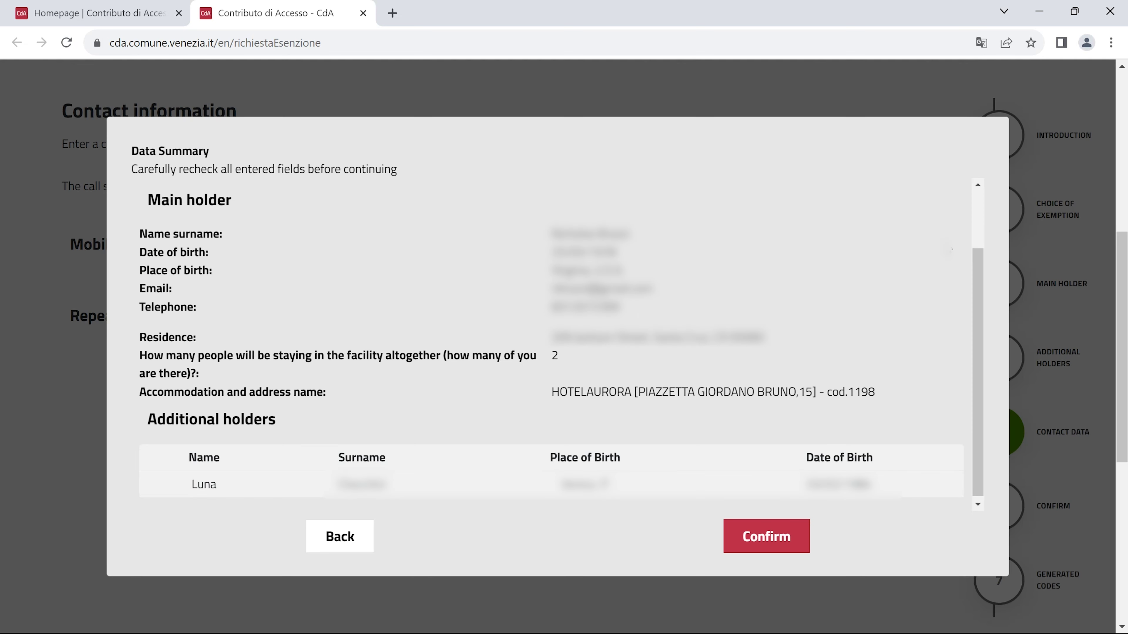
pyautogui.scroll(-1, 950, 249)
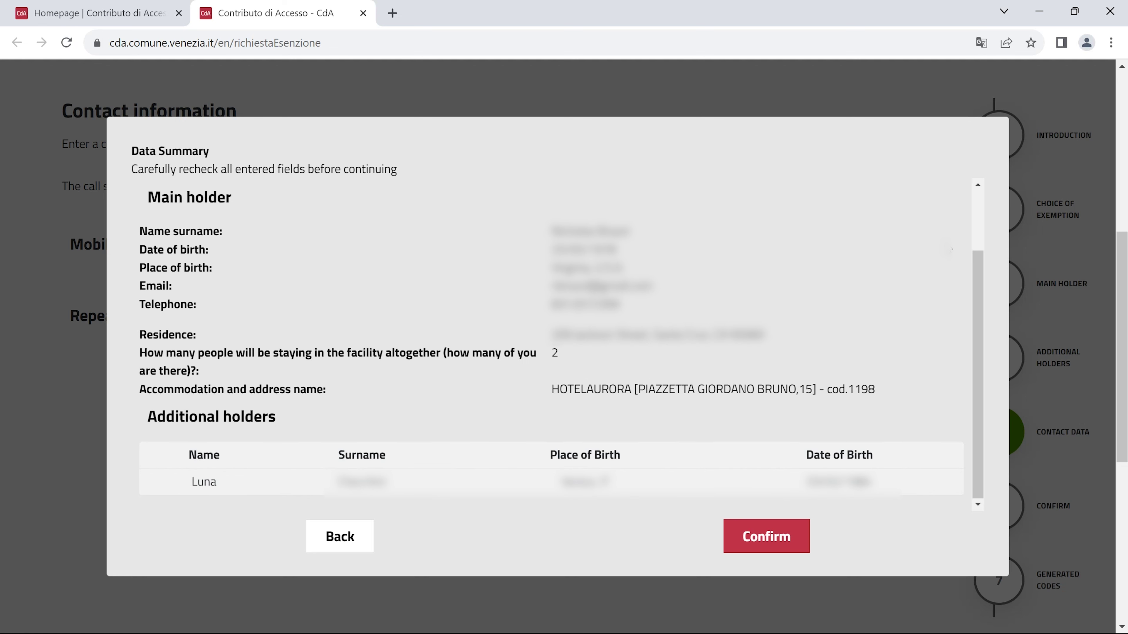
pyautogui.click(773, 542)
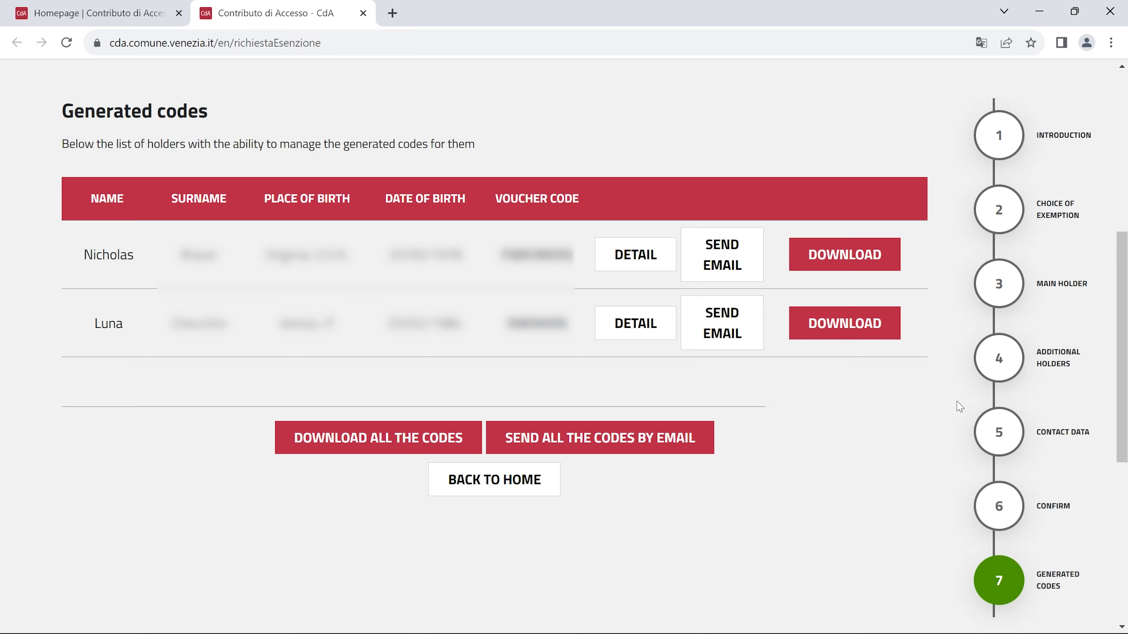
# Open DETAIL on the first holder's row and dismiss the Google Translate popup.
pyautogui.click(656, 264)
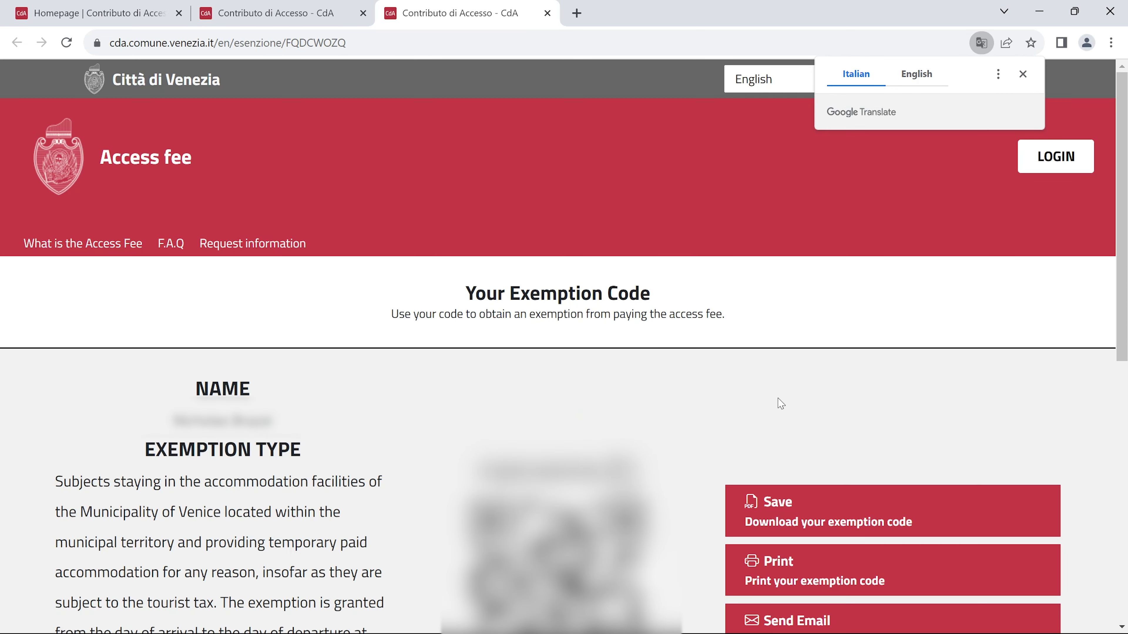
pyautogui.scroll(-8, 740, 338)
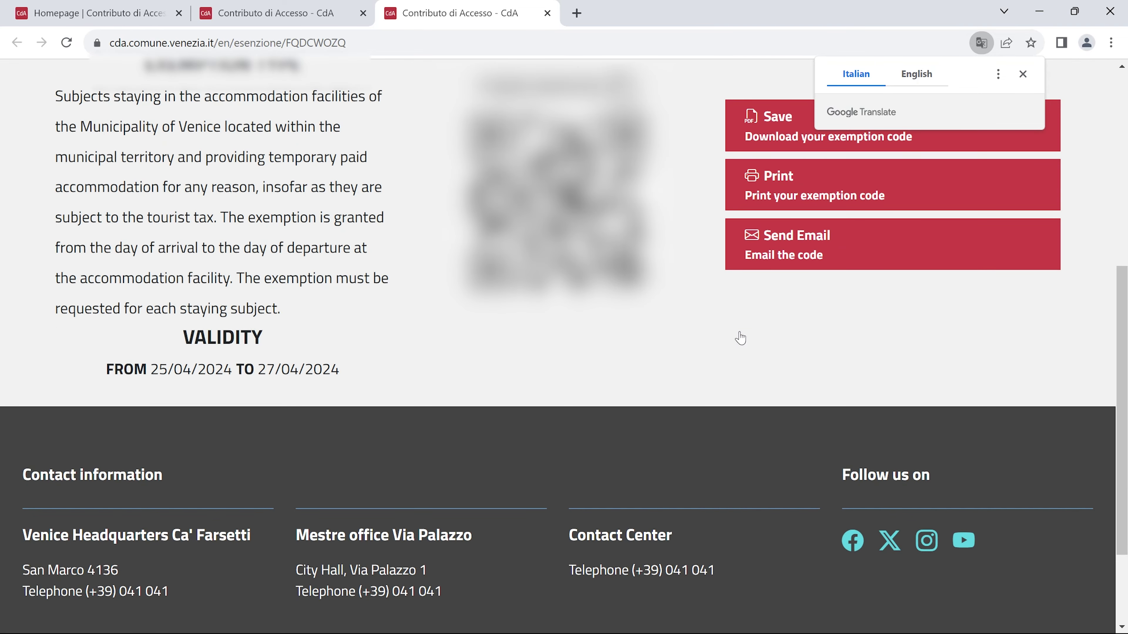
pyautogui.scroll(2, 740, 339)
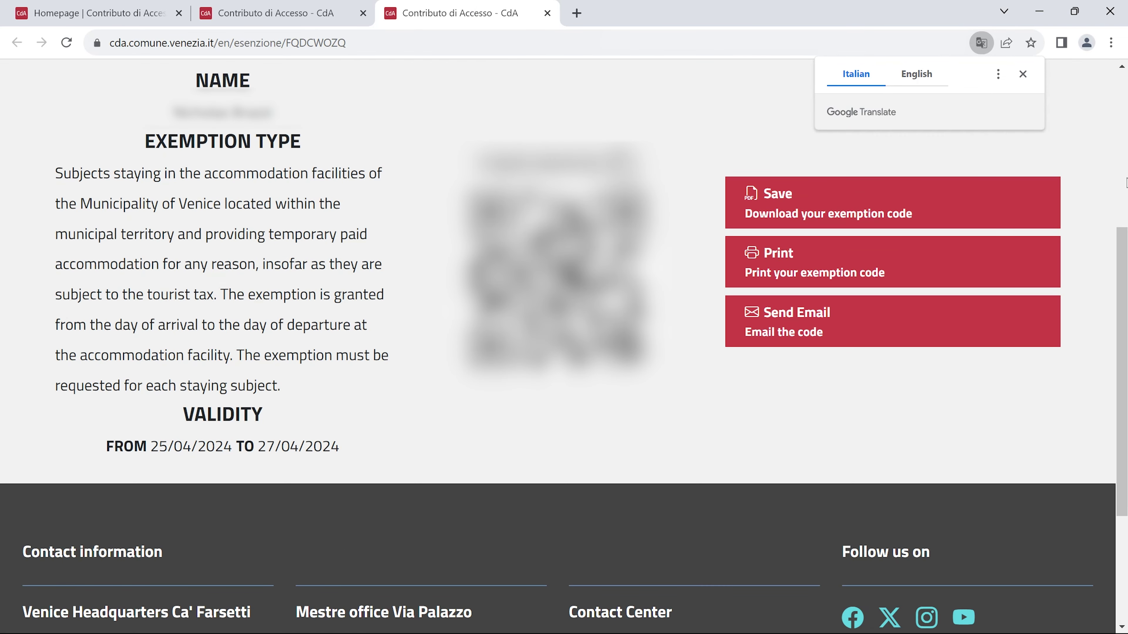
pyautogui.click(1023, 73)
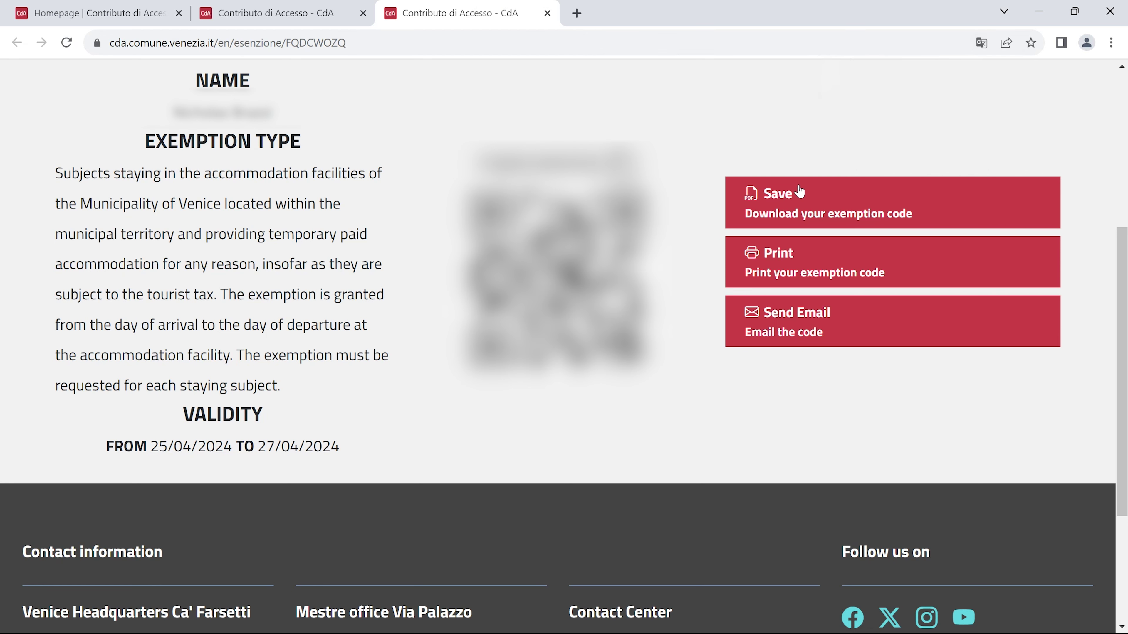
pyautogui.scroll(3, 799, 191)
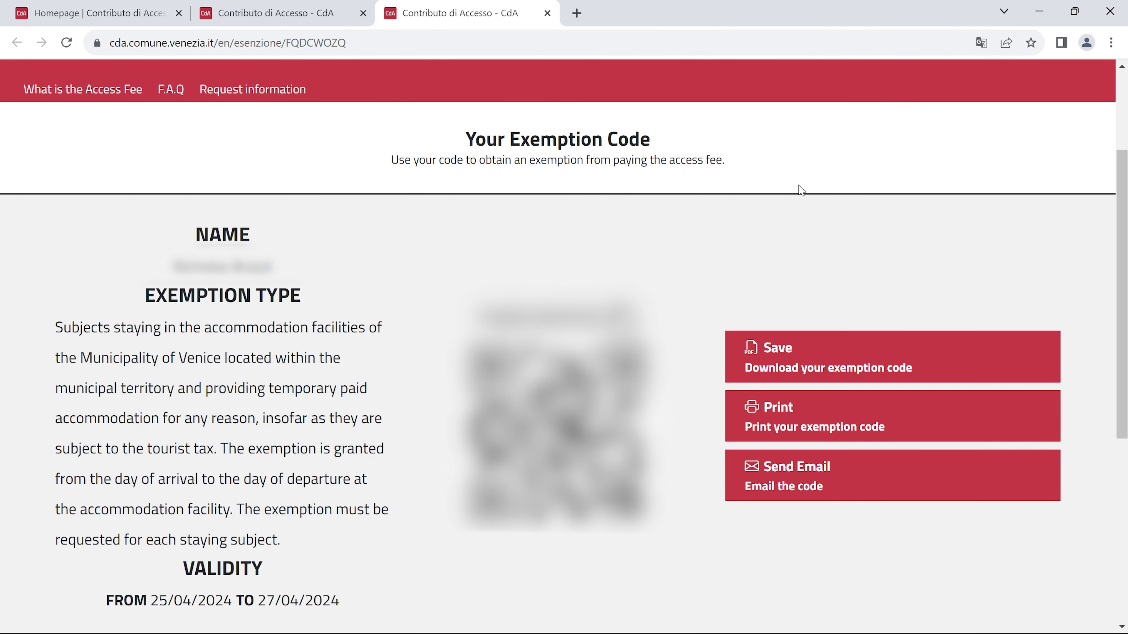